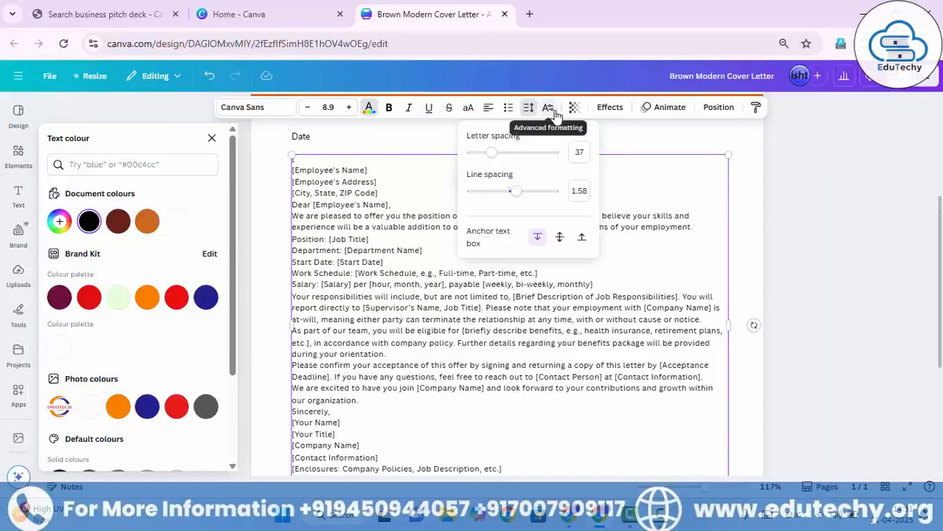
# Try centred, right and justified alignment on the letter body text and return it to left alignment.
pyautogui.click(490, 113)
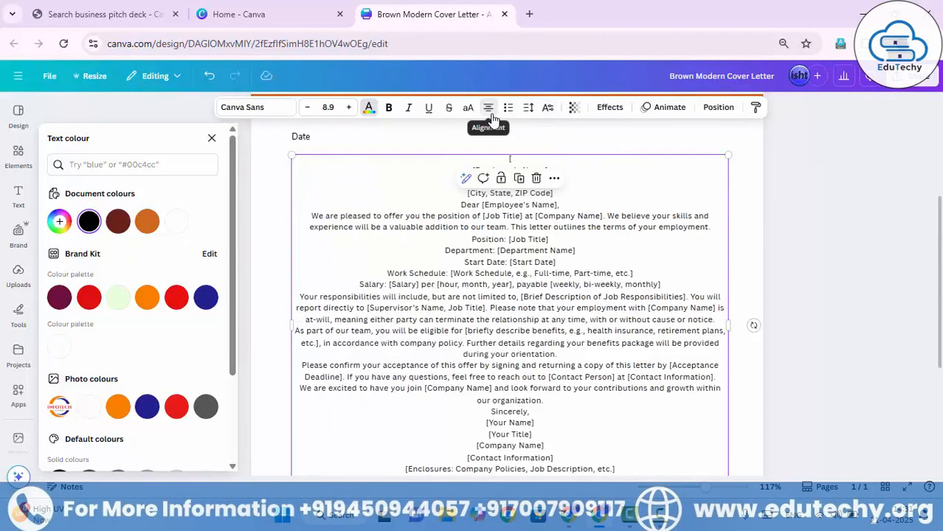
pyautogui.click(490, 113)
pyautogui.click(491, 115)
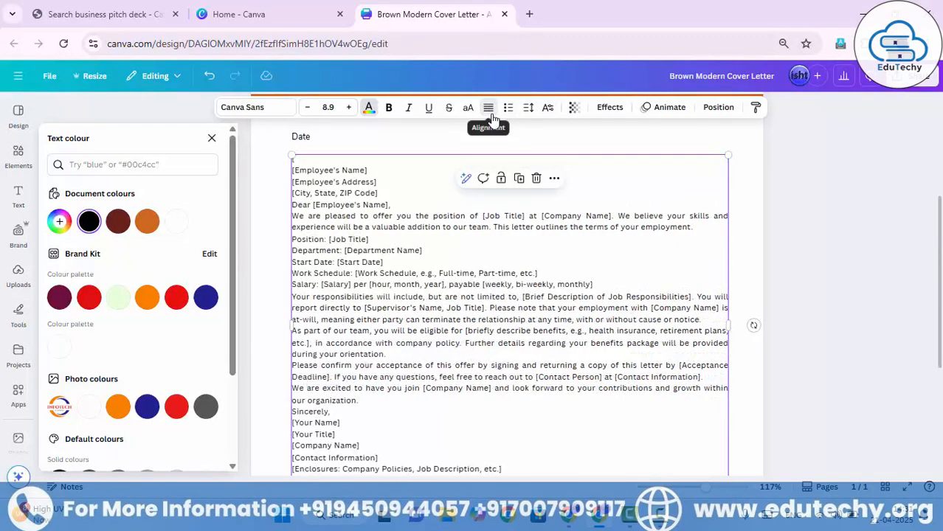
pyautogui.click(491, 116)
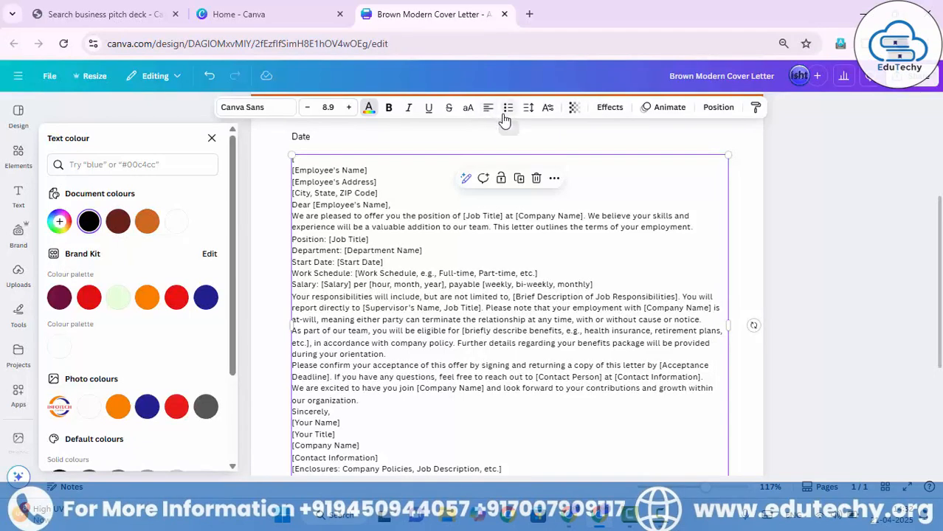
pyautogui.click(490, 116)
pyautogui.click(489, 115)
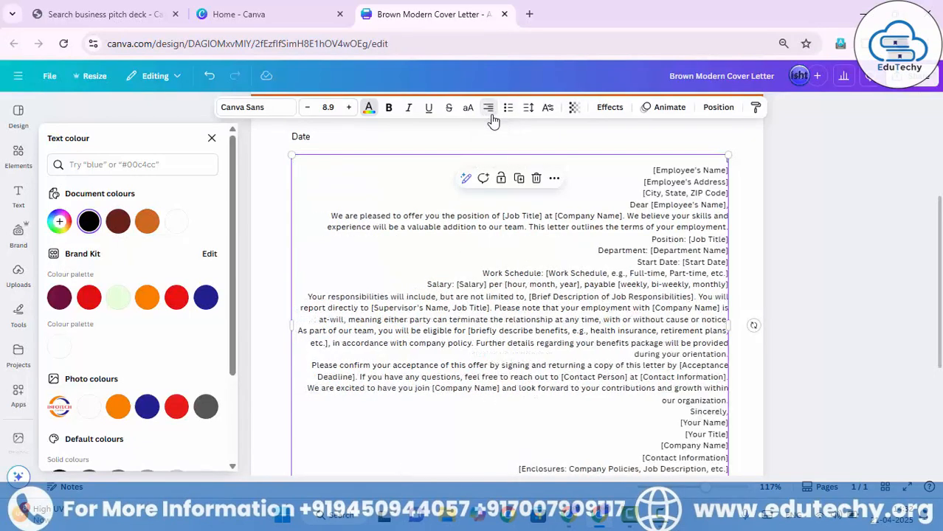
pyautogui.click(488, 111)
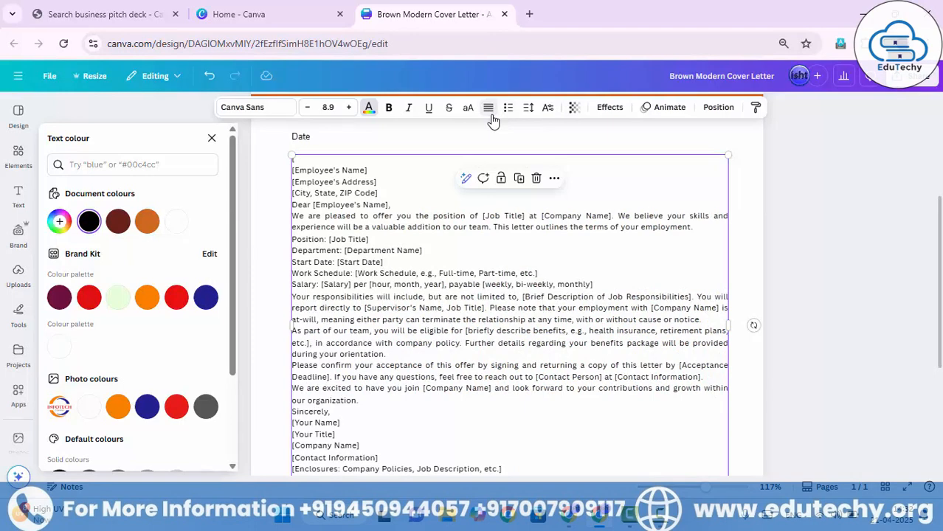
pyautogui.click(490, 112)
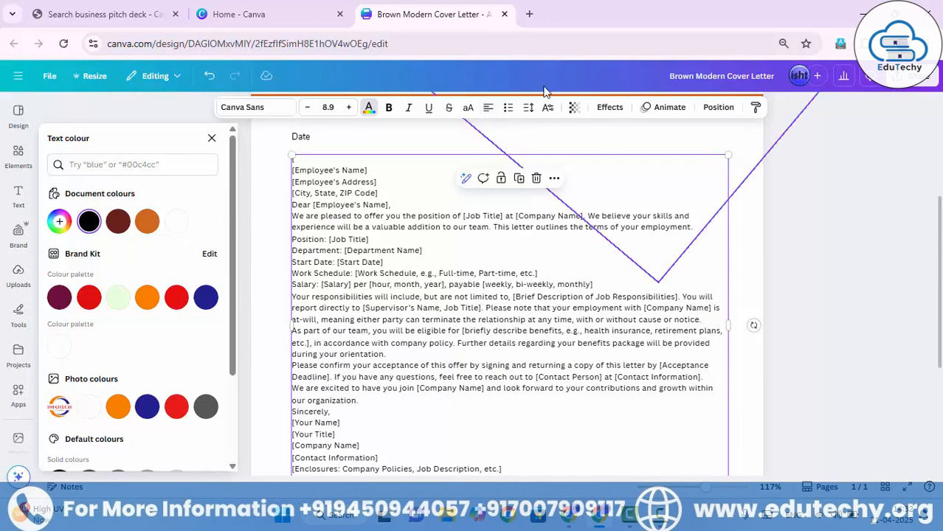
# Try the Shadow, Lift, Hollow, Splice and Outline text effects on the letter body.
pyautogui.click(602, 115)
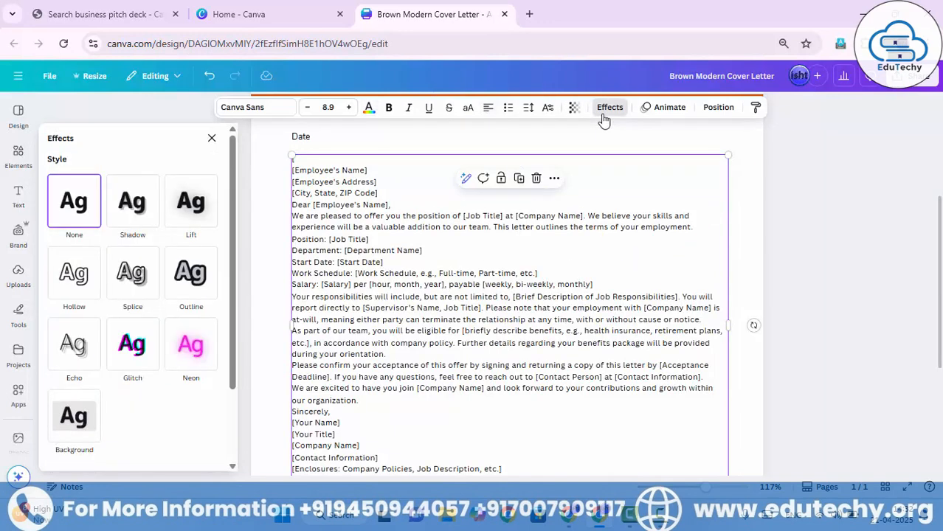
pyautogui.click(148, 213)
pyautogui.click(178, 213)
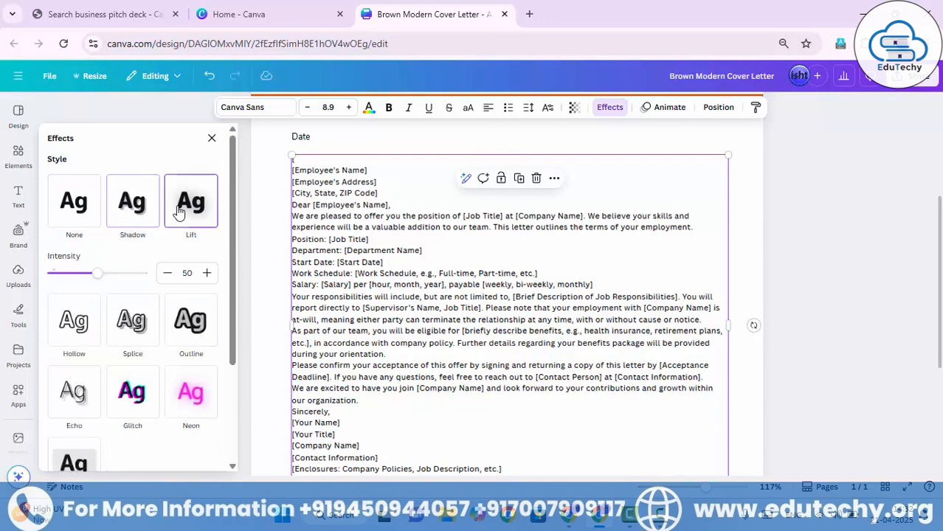
pyautogui.click(86, 322)
pyautogui.click(129, 279)
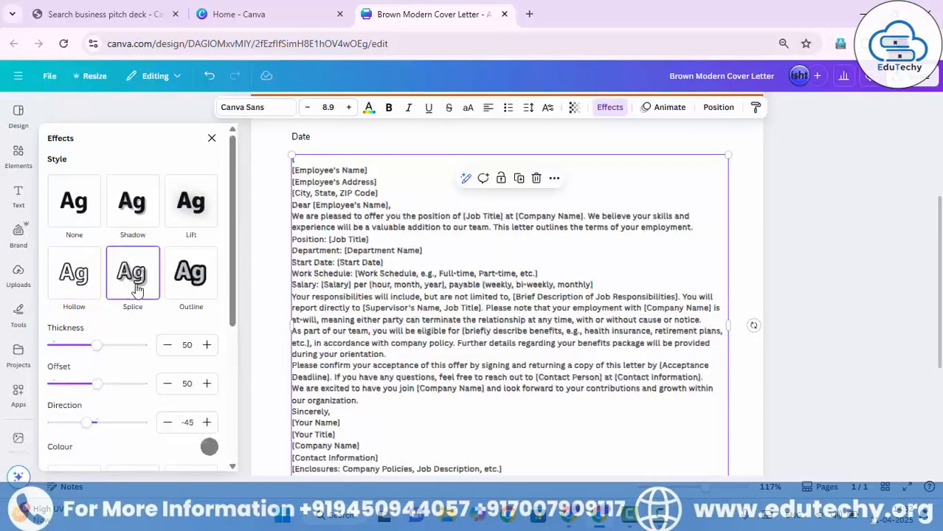
pyautogui.click(179, 288)
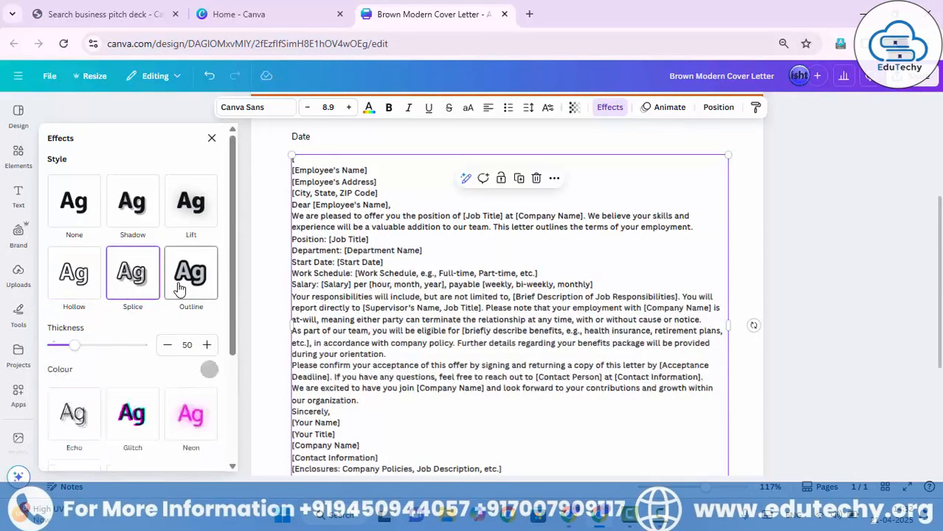
pyautogui.click(139, 285)
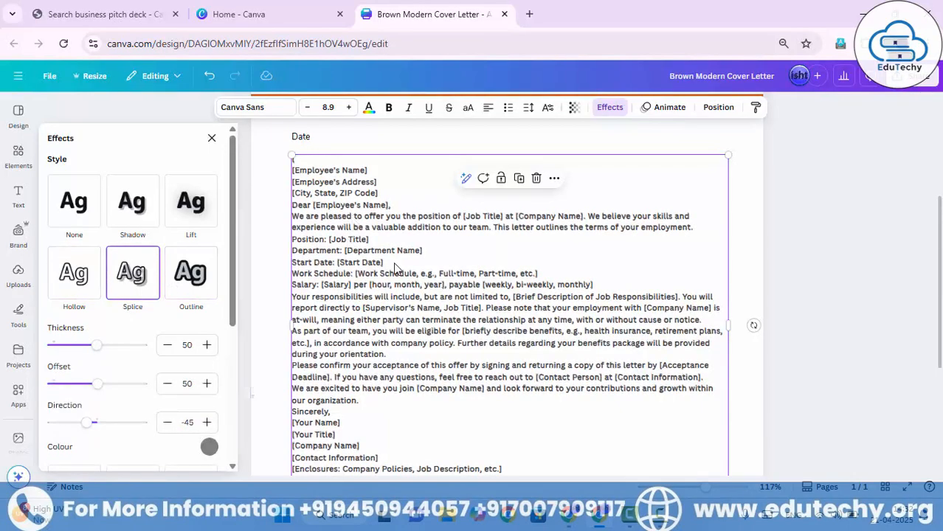
# Compare the Lift, Echo, Glitch, Neon, Splice and Shadow effects on the letter body and reset the style to None.
pyautogui.scroll(5, 395, 270)
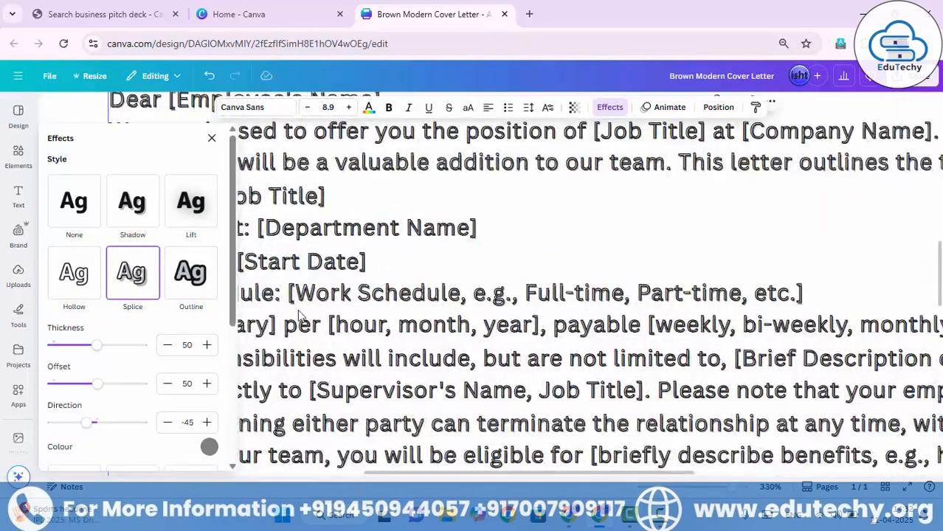
pyautogui.click(191, 210)
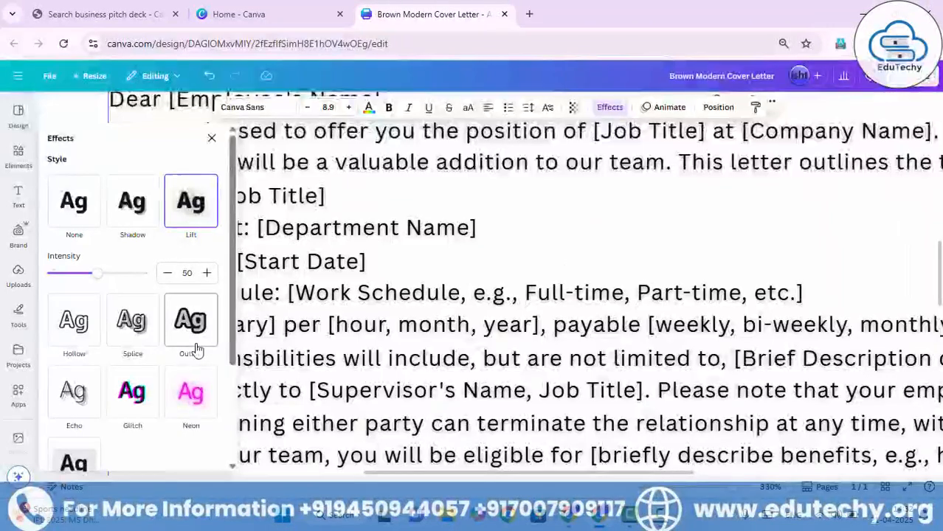
pyautogui.click(75, 393)
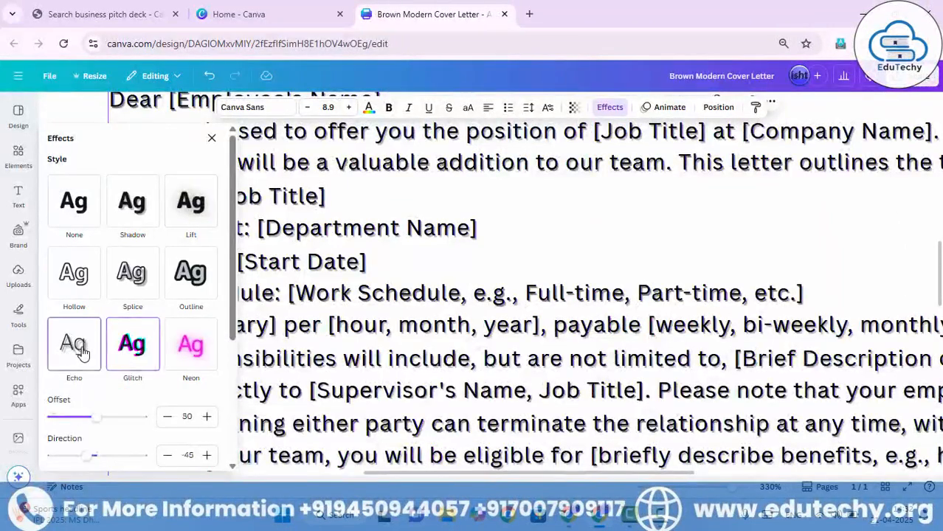
pyautogui.click(189, 353)
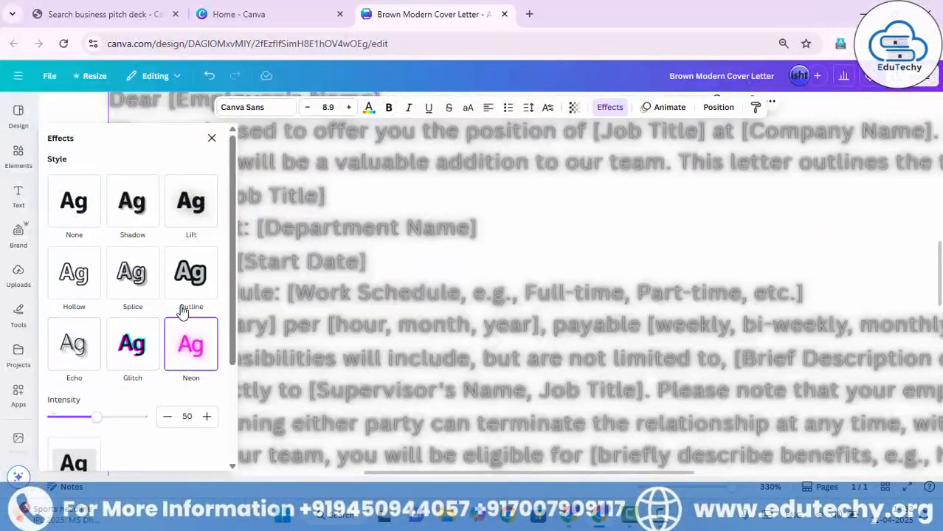
pyautogui.click(132, 275)
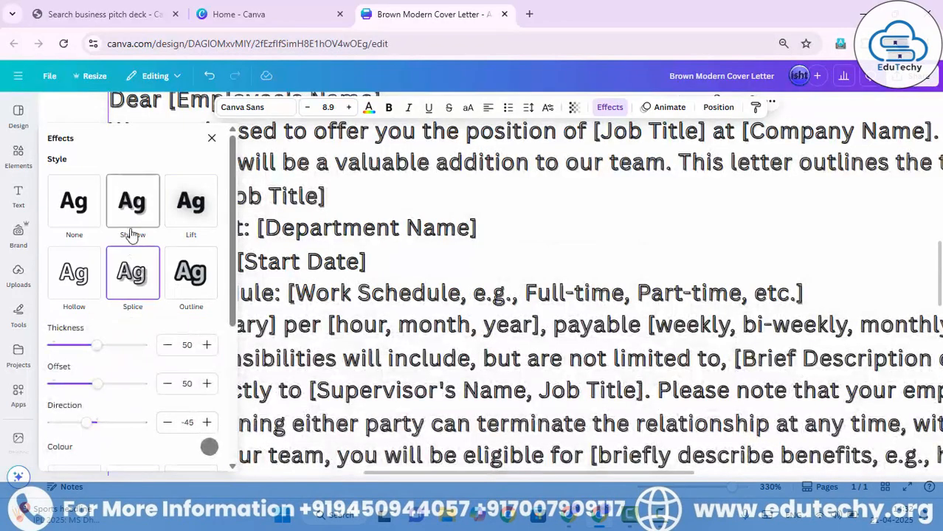
pyautogui.click(132, 204)
pyautogui.click(93, 215)
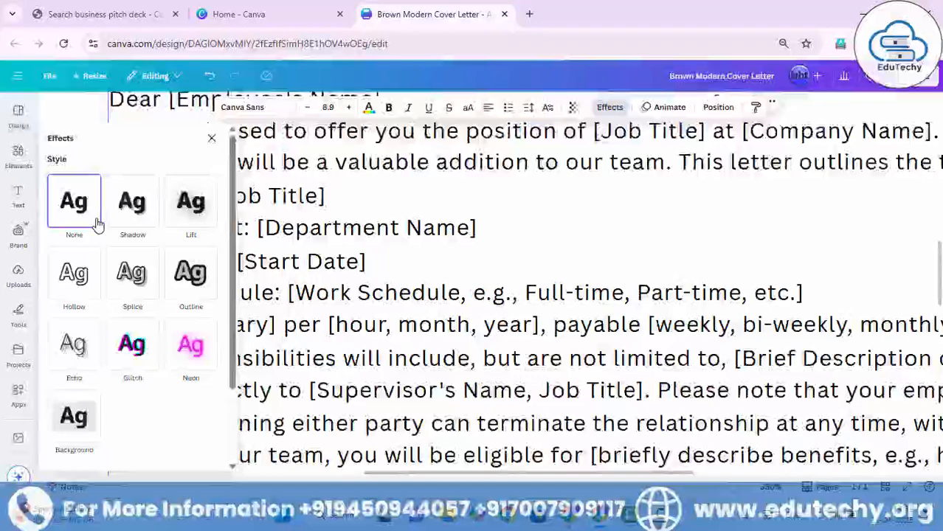
# Apply the Background text effect to the letter body and set its background colour to orange from the brand palette.
pyautogui.click(86, 417)
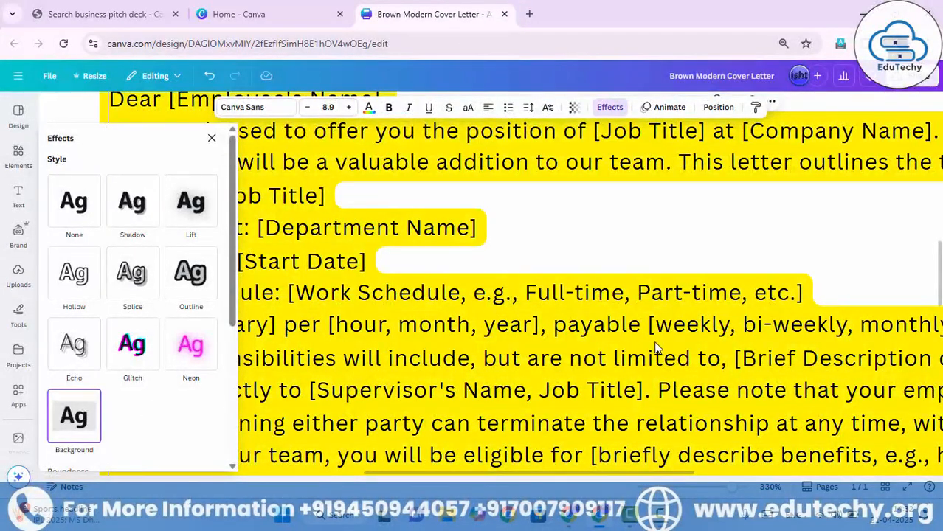
pyautogui.keyDown('ctrl'); pyautogui.scroll(-10, 652, 344); pyautogui.keyUp('ctrl')
pyautogui.keyDown('ctrl'); pyautogui.scroll(-3, 652, 349); pyautogui.keyUp('ctrl')
pyautogui.keyDown('ctrl'); pyautogui.scroll(3, 646, 354); pyautogui.keyUp('ctrl')
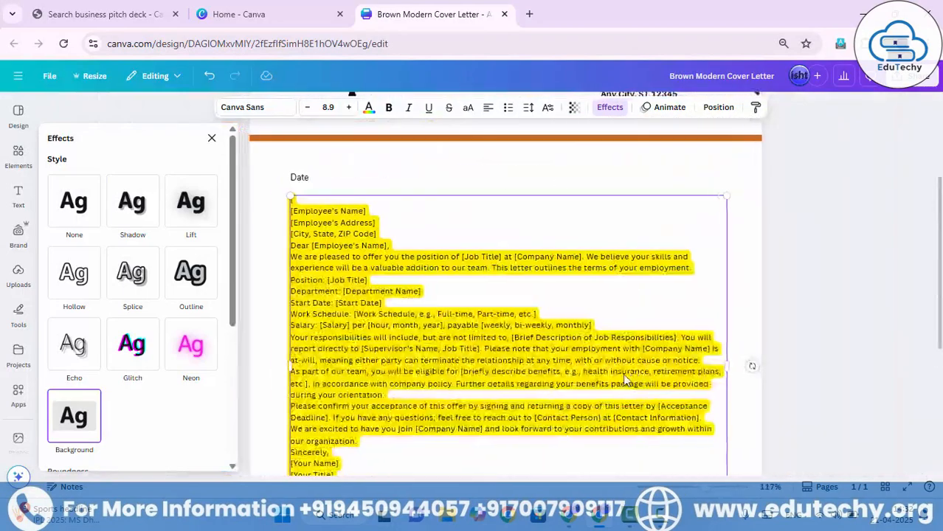
pyautogui.scroll(-3, 184, 372)
pyautogui.scroll(-3, 184, 376)
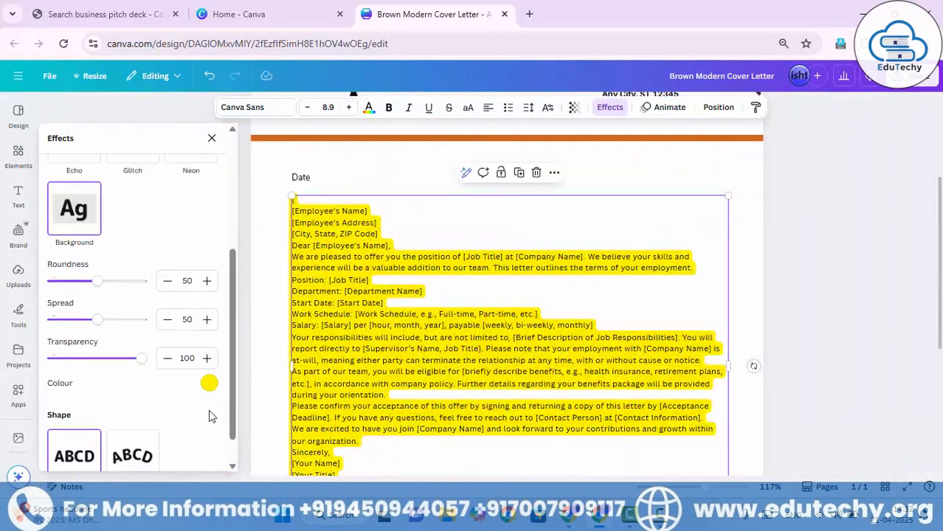
pyautogui.click(209, 382)
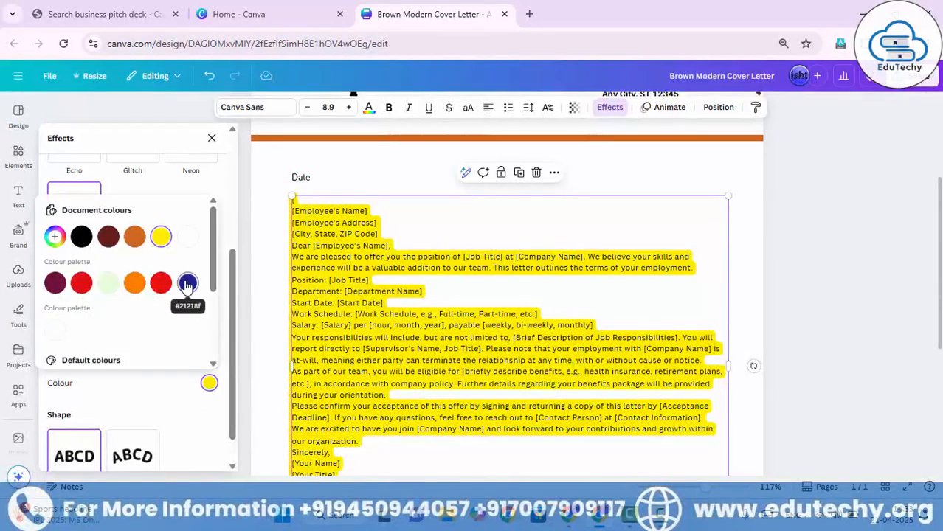
pyautogui.click(135, 284)
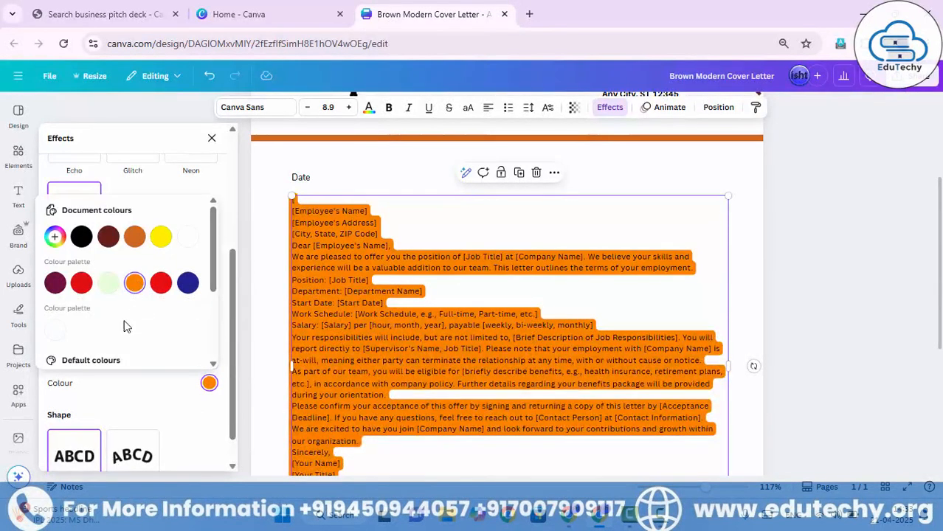
pyautogui.click(129, 405)
# Set the text background's spread to 62, roundness to 33 and transparency to 32.
pyautogui.moveTo(94, 319)
pyautogui.mouseDown()
pyautogui.moveTo(49, 318)
pyautogui.moveTo(137, 319)
pyautogui.moveTo(90, 325)
pyautogui.moveTo(108, 318)
pyautogui.mouseUp()
pyautogui.moveTo(100, 283)
pyautogui.mouseDown()
pyautogui.moveTo(122, 281)
pyautogui.moveTo(49, 281)
pyautogui.moveTo(106, 281)
pyautogui.moveTo(82, 281)
pyautogui.mouseUp()
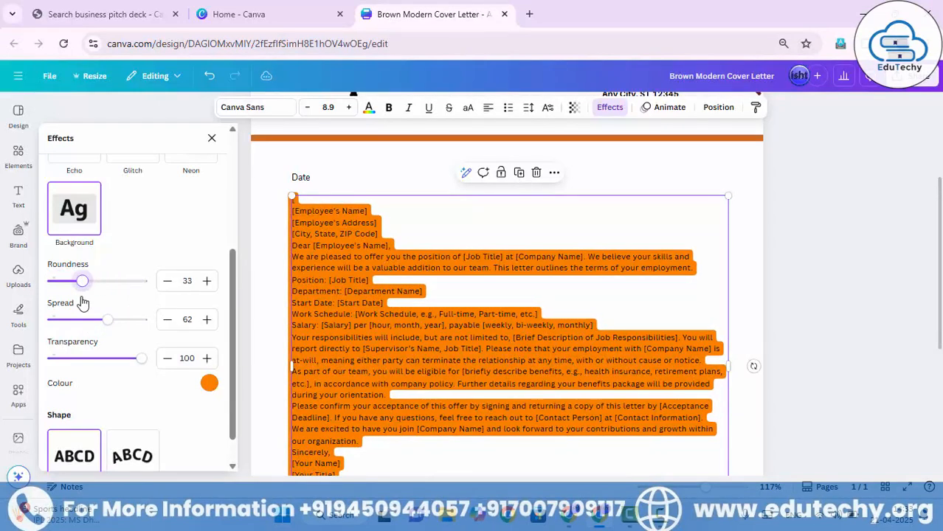
pyautogui.moveTo(143, 358); pyautogui.dragTo(82, 360)
# Try the Curve shape on the letter body text and undo the shape changes.
pyautogui.scroll(-1, 107, 391)
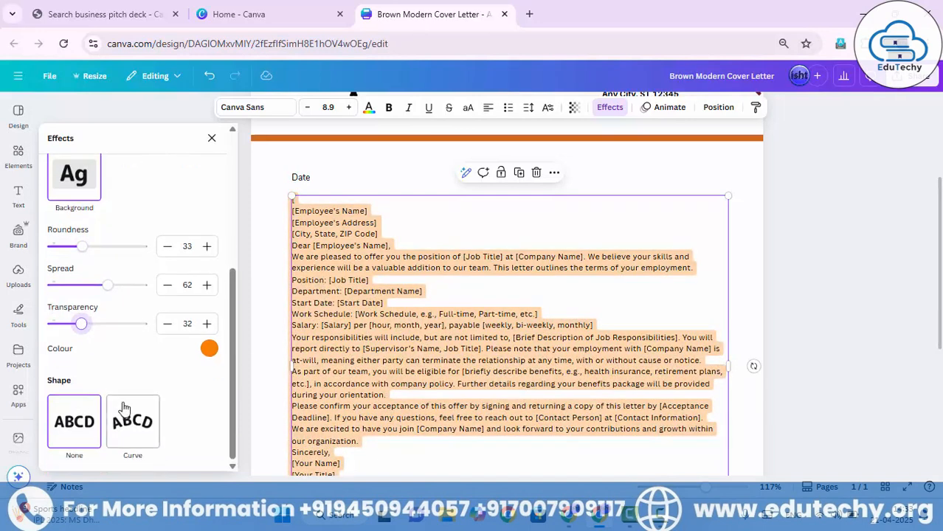
pyautogui.click(157, 427)
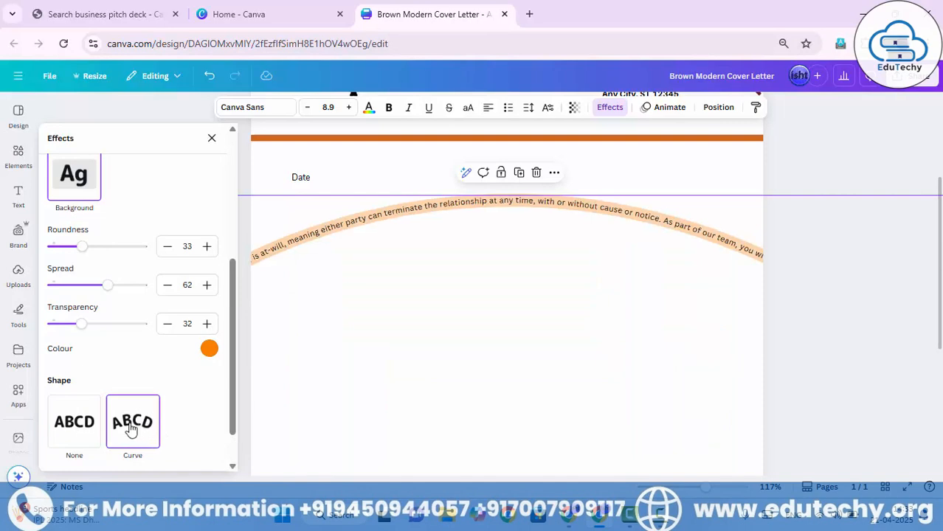
pyautogui.click(79, 426)
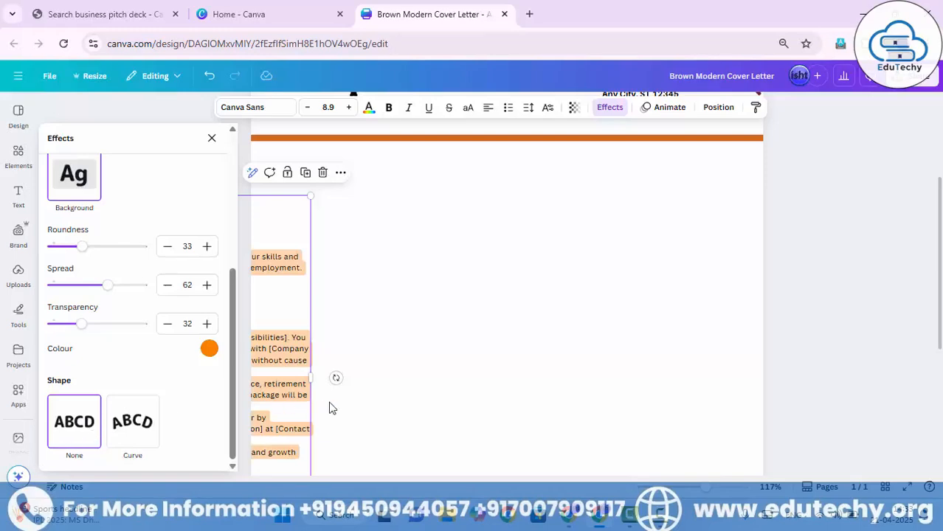
pyautogui.hotkey('ctrl', 'z')
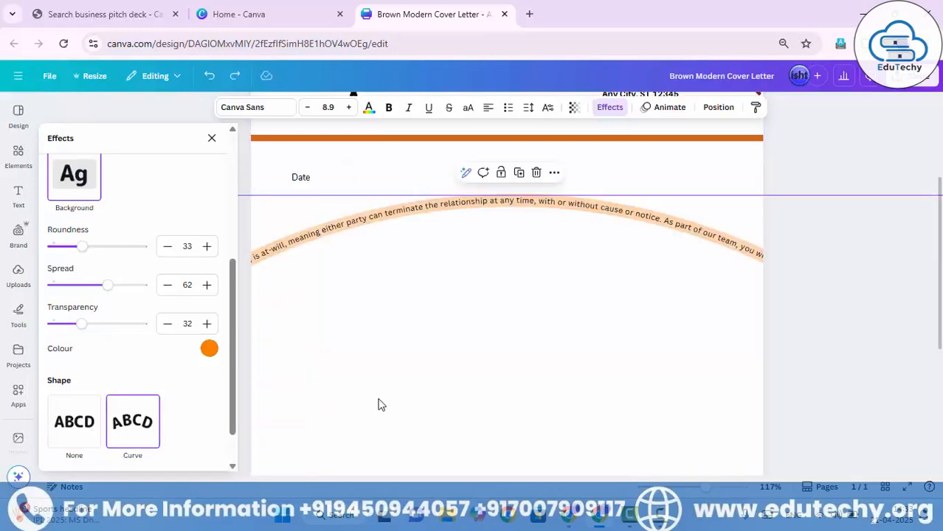
pyautogui.hotkey('ctrl', 'z')
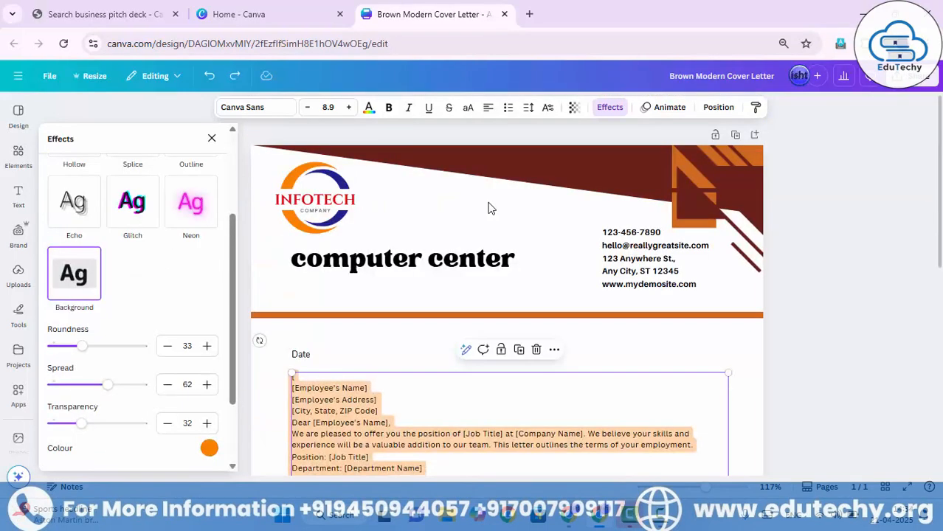
# Apply the Curve shape to the "computer center" heading and set its curve to -85.
pyautogui.click(418, 254)
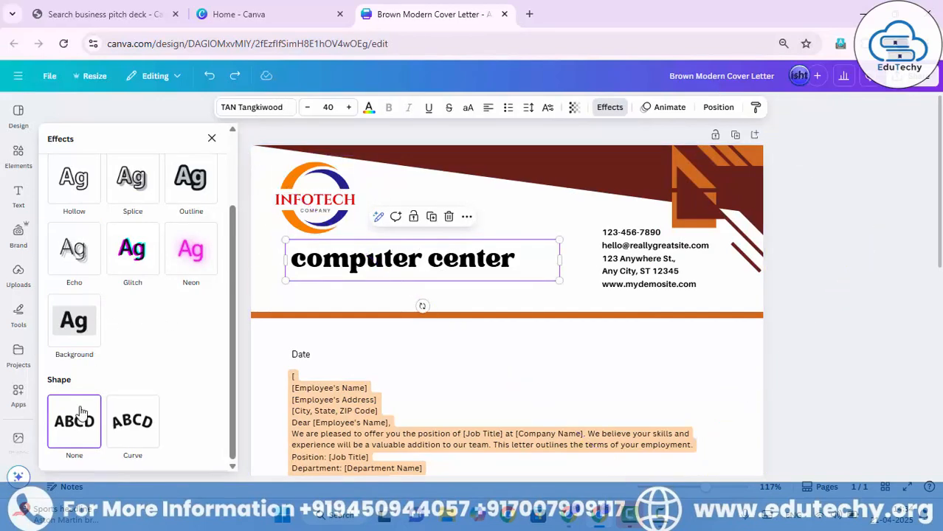
pyautogui.click(135, 428)
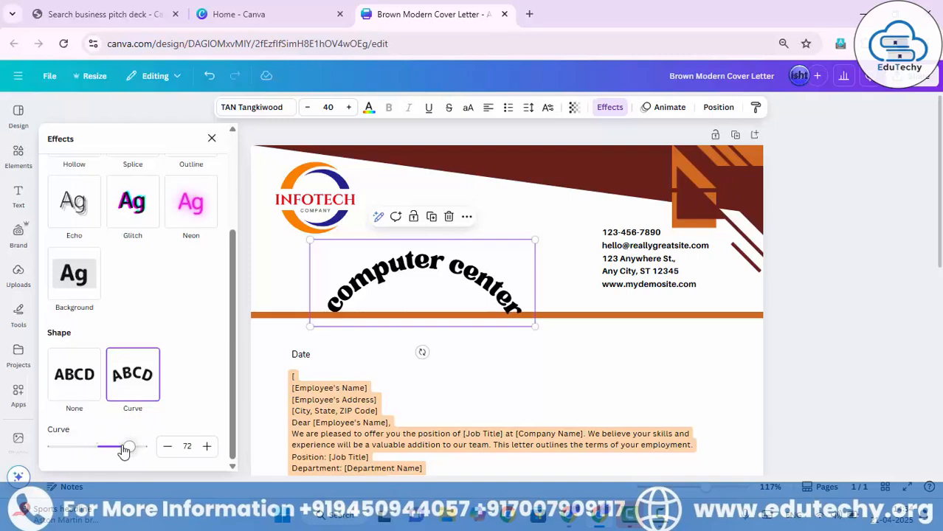
pyautogui.click(102, 386)
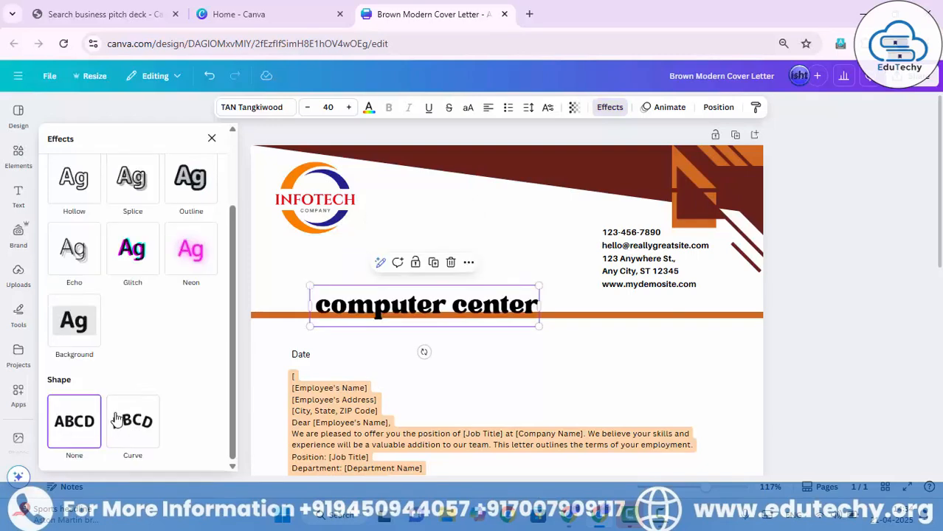
pyautogui.click(136, 447)
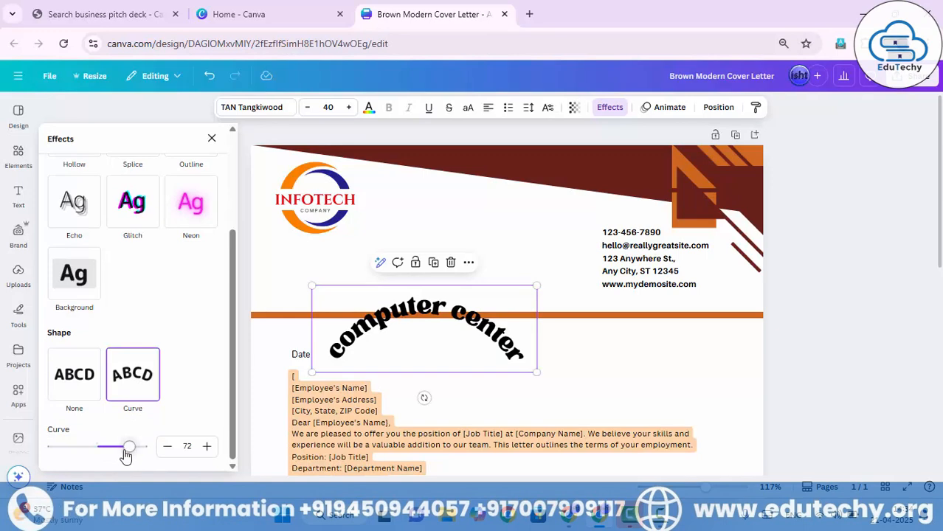
pyautogui.moveTo(129, 453); pyautogui.dragTo(60, 459)
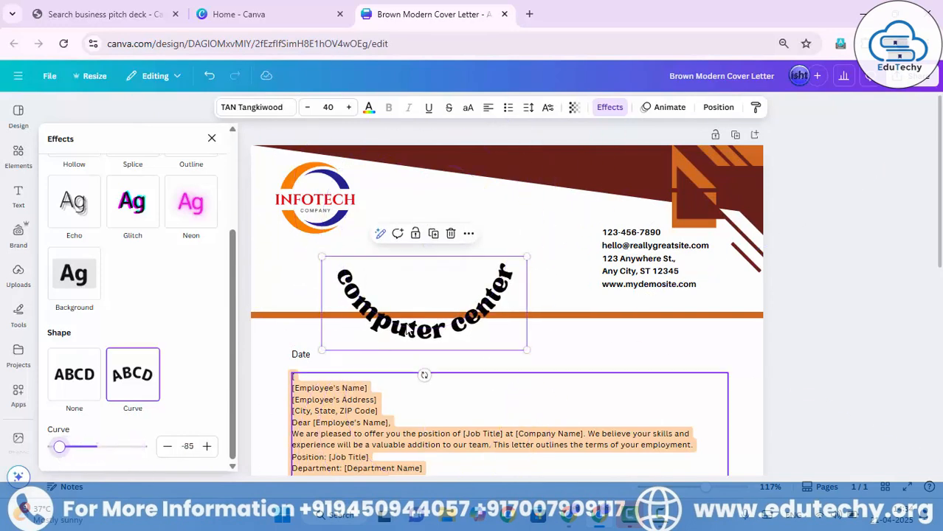
# Shrink the curved "computer center" heading to size 28.9, place it around the INFOTECH logo's lower half and set its curve to -100.
pyautogui.moveTo(397, 298); pyautogui.dragTo(281, 235)
pyautogui.moveTo(404, 279); pyautogui.dragTo(356, 258)
pyautogui.moveTo(301, 240); pyautogui.dragTo(340, 242)
pyautogui.moveTo(392, 255); pyautogui.dragTo(357, 241)
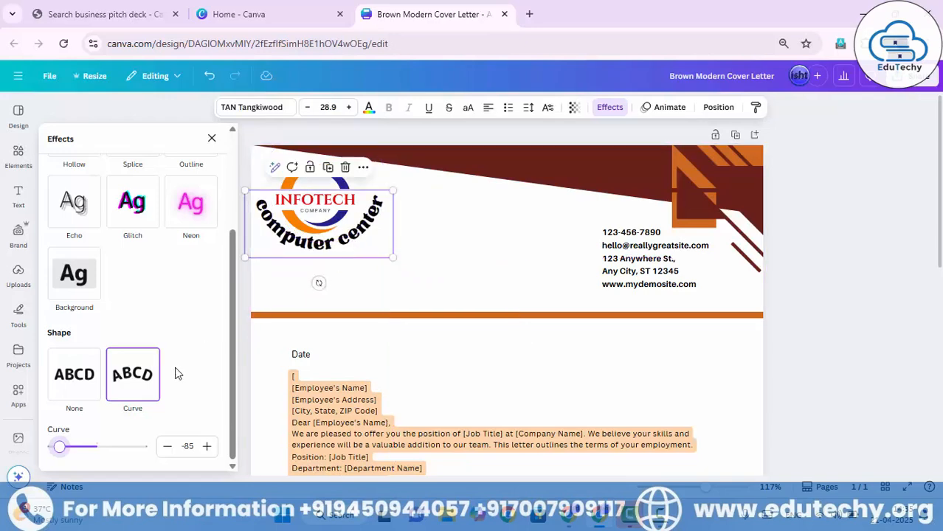
pyautogui.moveTo(94, 451); pyautogui.dragTo(52, 451)
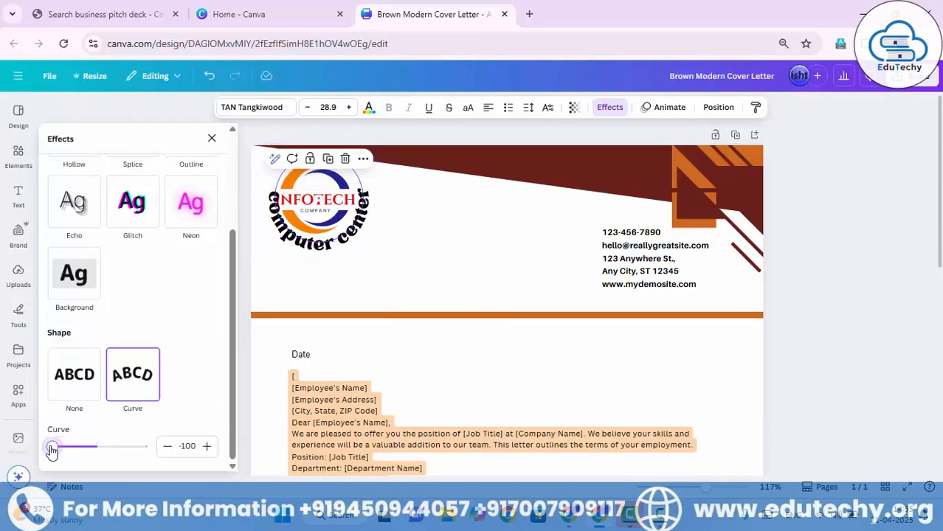
# Nudge the curved "computer center" heading slightly left and down so it wraps centrally beneath the INFOTECH logo, and deselect it.
pyautogui.click(388, 298)
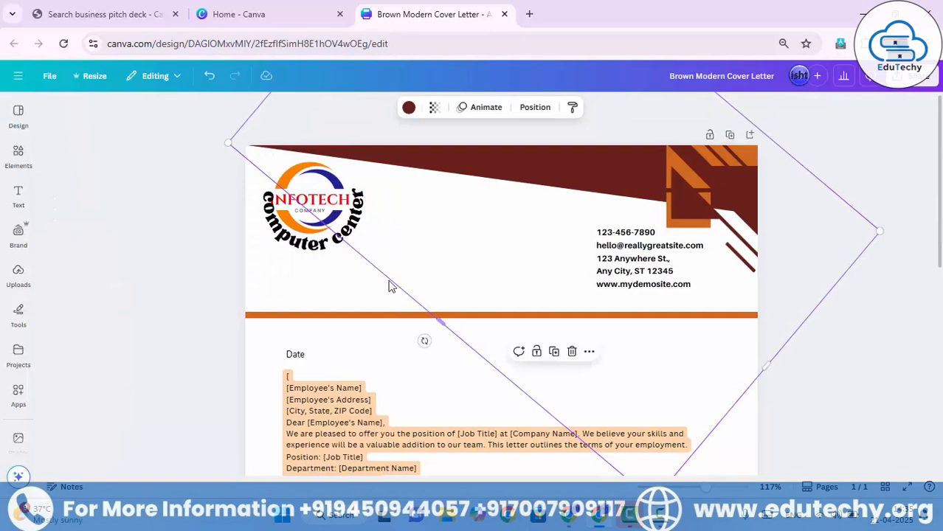
pyautogui.press('Escape')
pyautogui.click(329, 236)
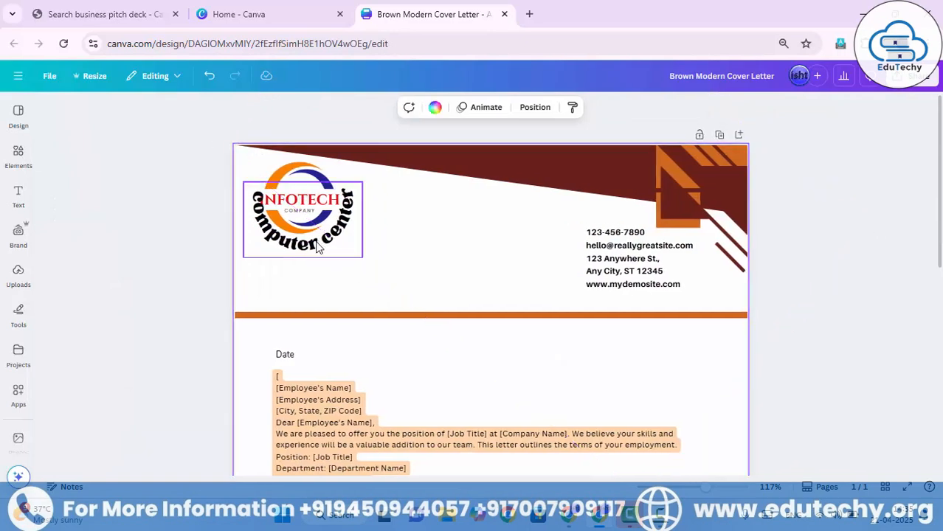
pyautogui.click(317, 248)
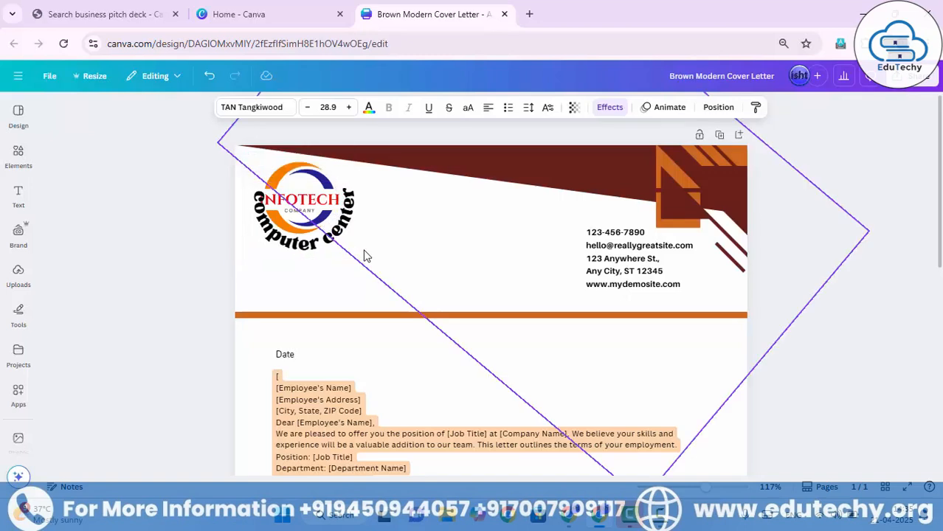
pyautogui.press('Left')
pyautogui.press('Left')
pyautogui.press('Left')
pyautogui.press('Left')
pyautogui.press('Left')
pyautogui.press('Left')
pyautogui.press('Left')
pyautogui.press('Left')
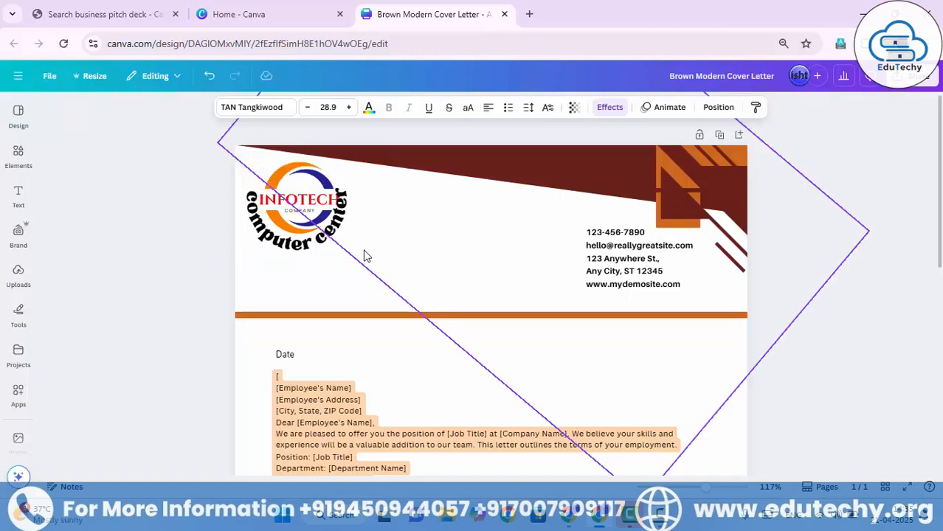
pyautogui.press('Up')
pyautogui.press('Up')
pyautogui.press('Up')
pyautogui.press('Up')
pyautogui.press('Up')
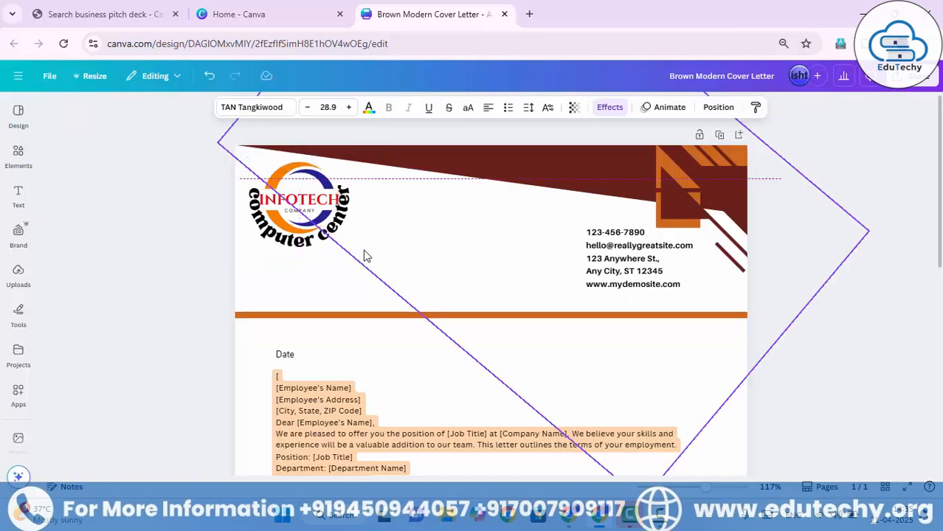
pyautogui.press('Down')
pyautogui.press('Right')
pyautogui.press('Down')
pyautogui.press('Left')
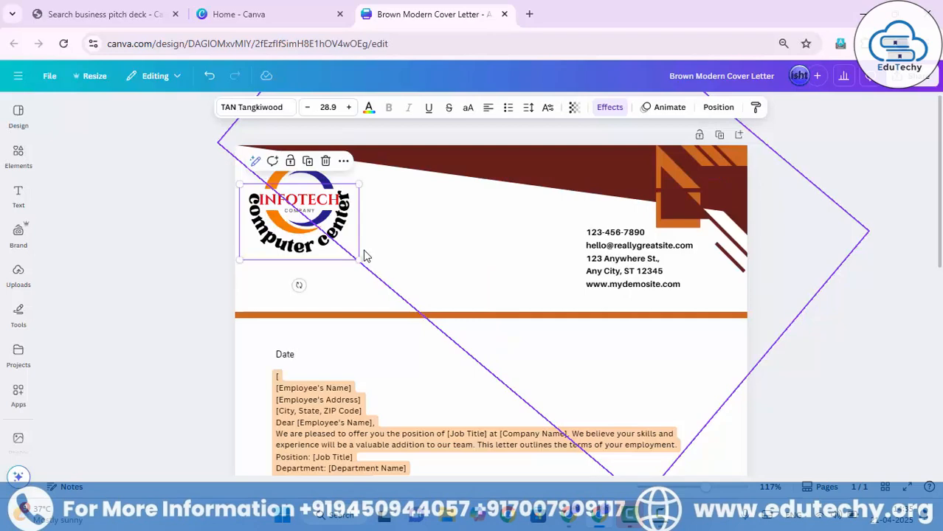
pyautogui.press('Right')
pyautogui.press('Down')
pyautogui.press('Down')
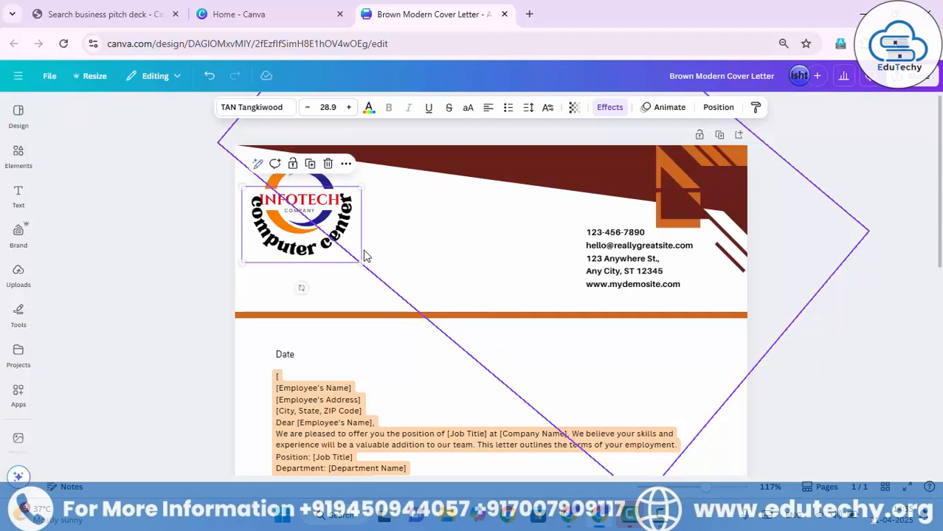
pyautogui.press('Down')
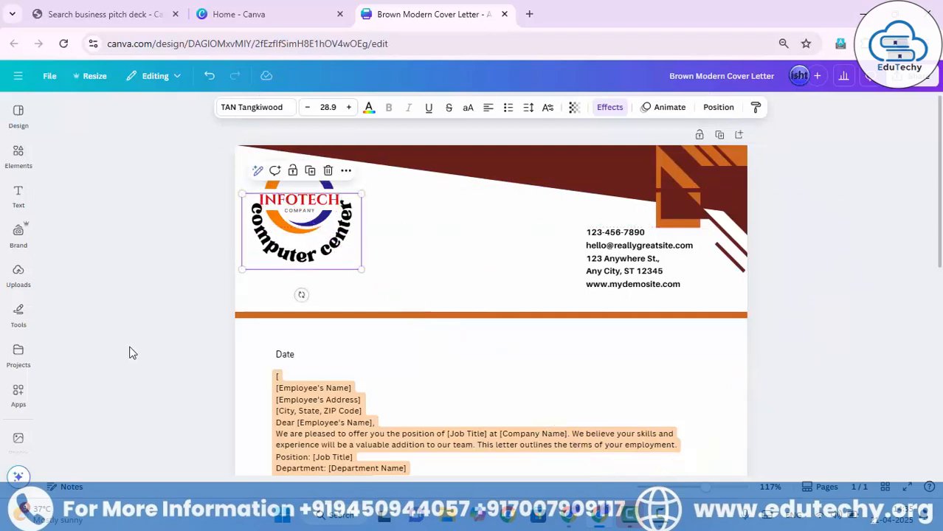
pyautogui.scroll(-4, 67, 413)
pyautogui.scroll(5, 121, 377)
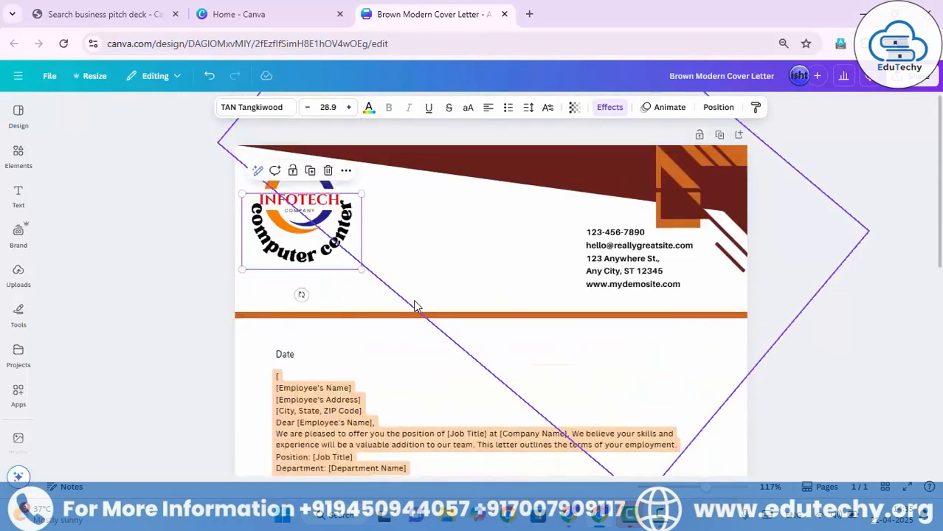
pyautogui.click(386, 361)
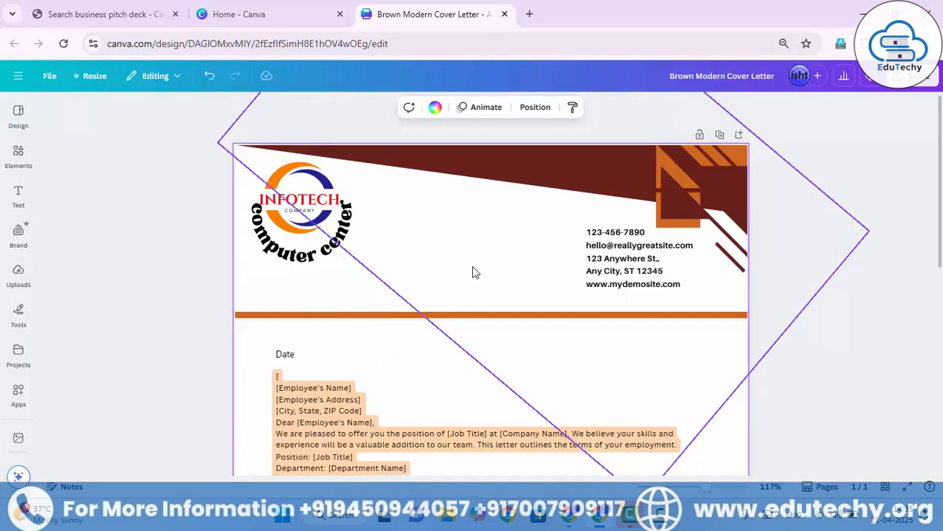
# Set the contact details text block's line spacing to 1.24 and its letter spacing to 4.
pyautogui.click(662, 272)
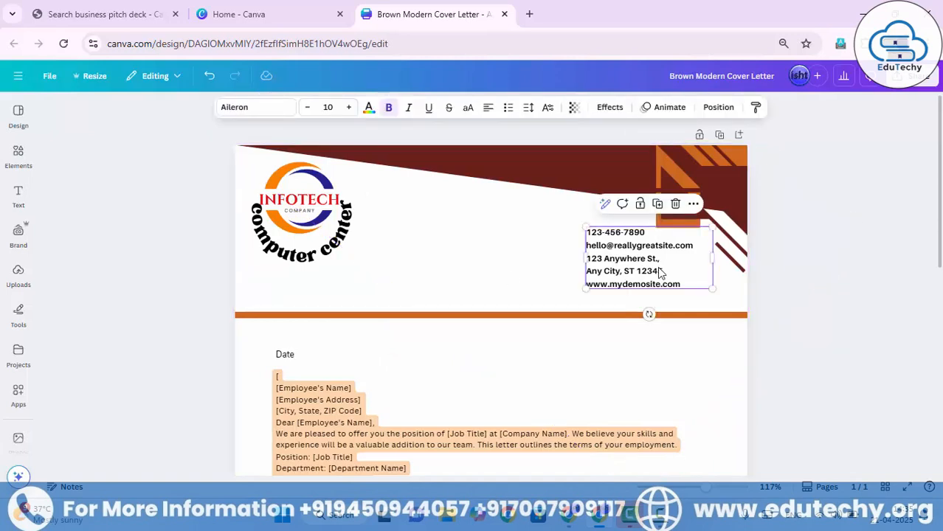
pyautogui.click(547, 109)
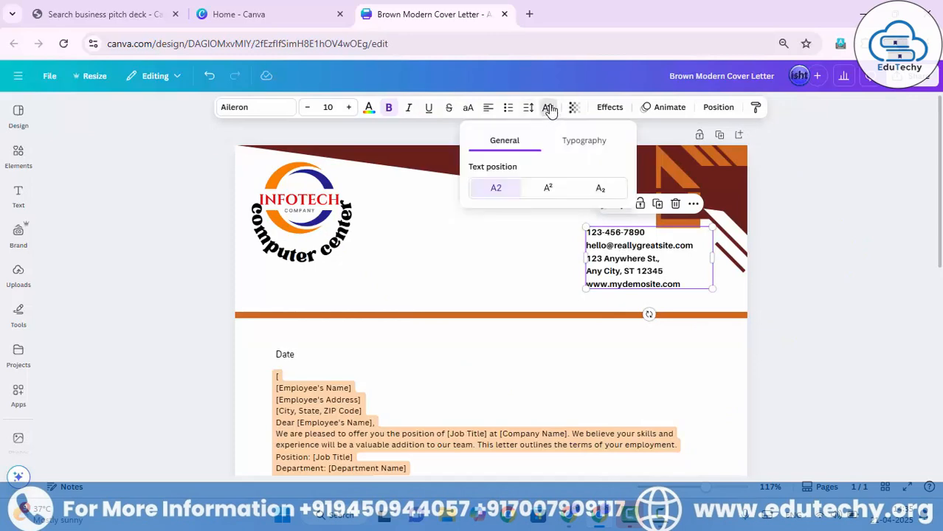
pyautogui.click(548, 109)
pyautogui.click(528, 107)
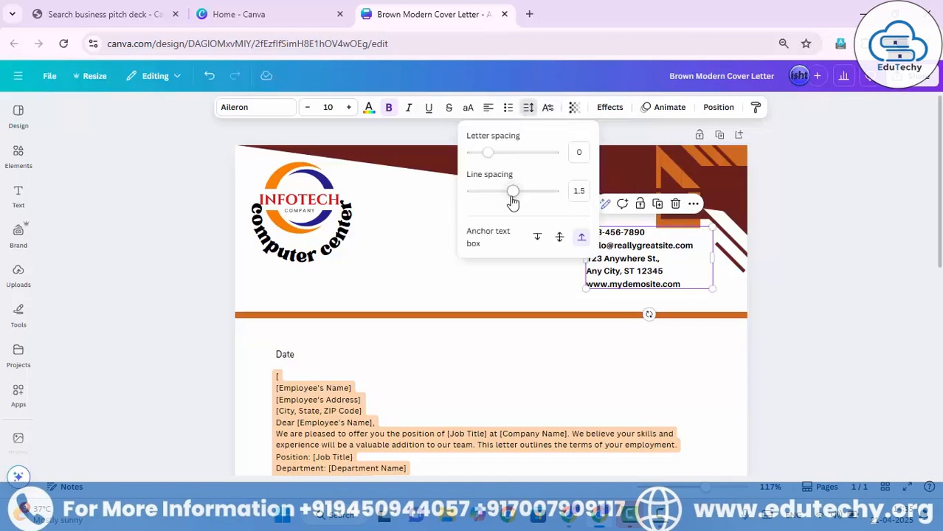
pyautogui.moveTo(513, 196)
pyautogui.mouseDown()
pyautogui.moveTo(547, 192)
pyautogui.moveTo(503, 191)
pyautogui.mouseUp()
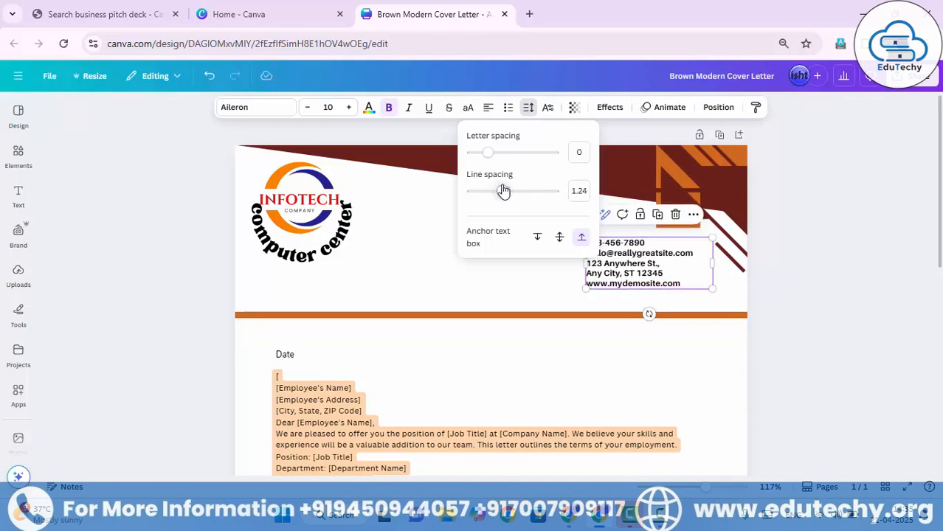
pyautogui.moveTo(488, 152); pyautogui.dragTo(469, 153)
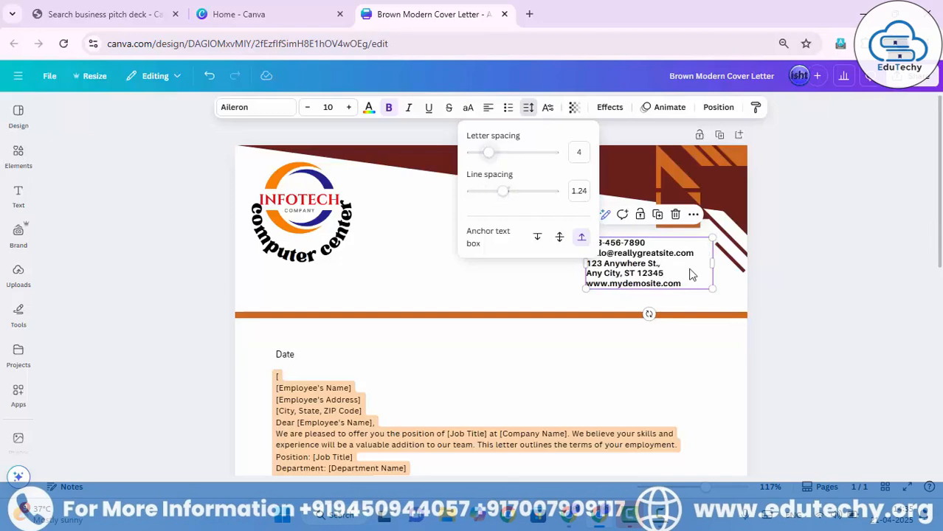